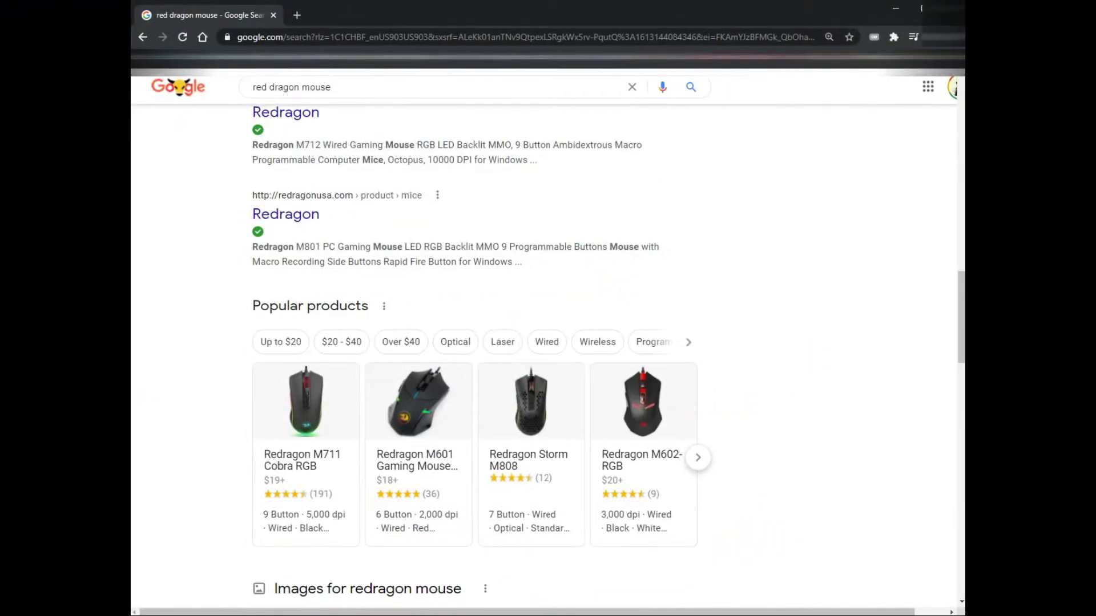
# Open the Redragon site's drivers and manuals page and search the mice downloads for "m80".
pyautogui.click(286, 113)
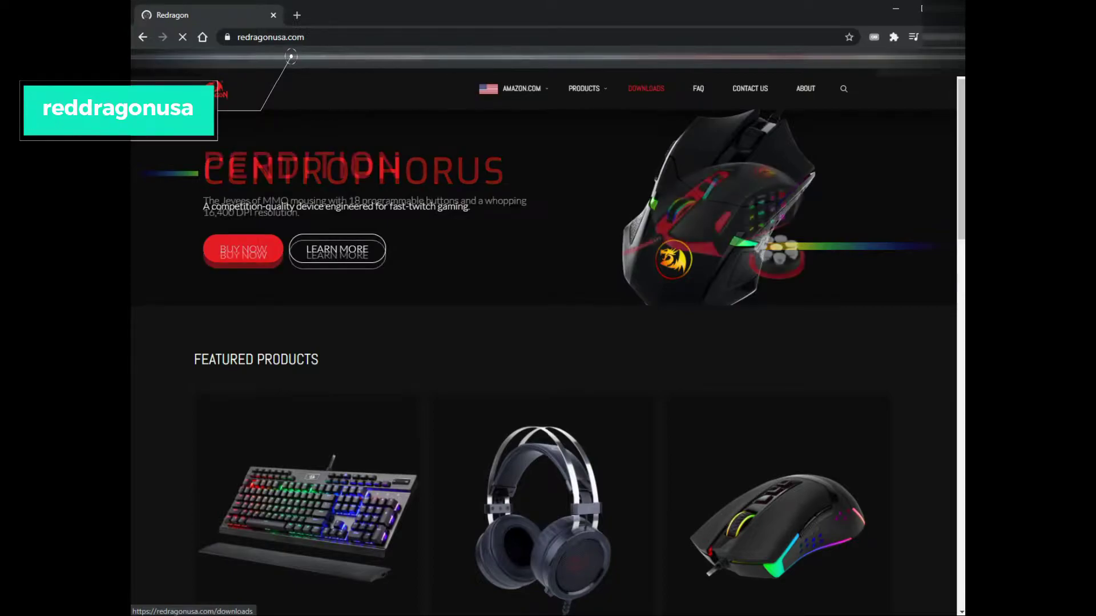
pyautogui.click(646, 88)
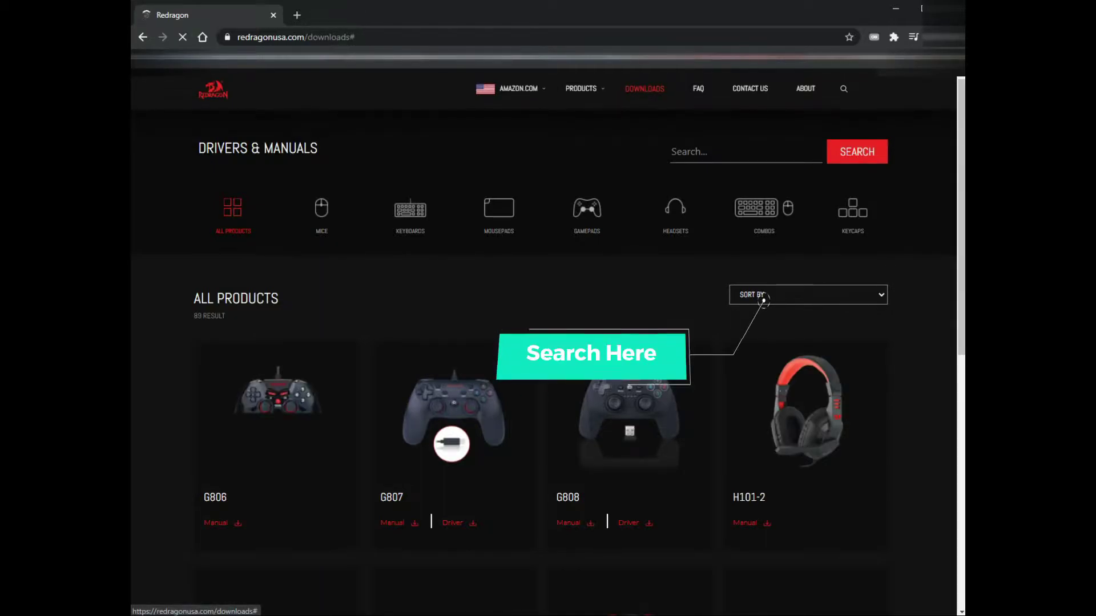
pyautogui.click(815, 150)
pyautogui.write('m80')
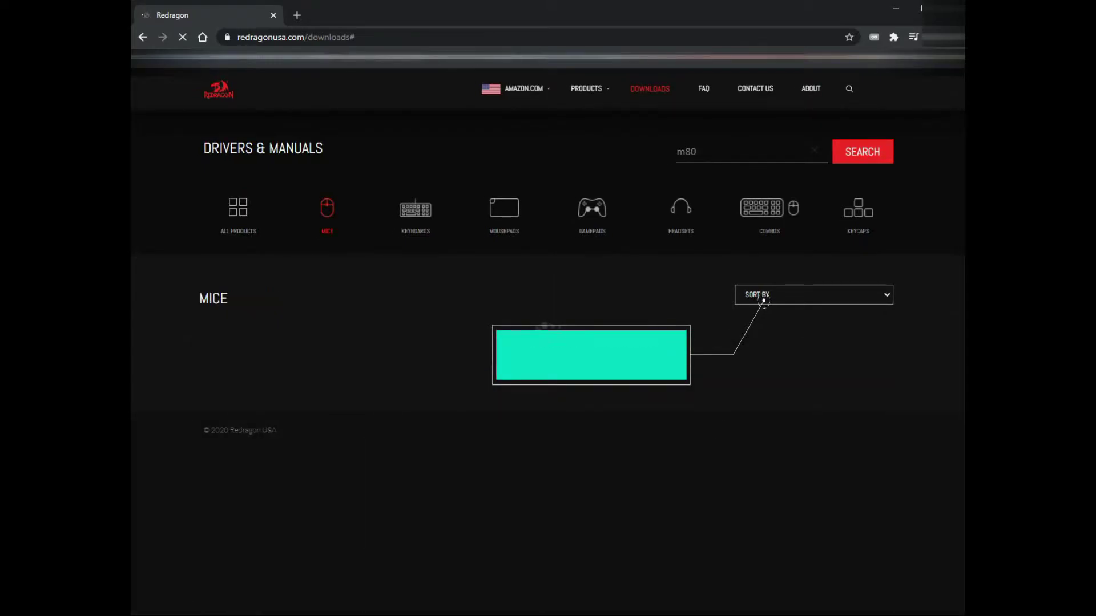
pyautogui.press('Return')
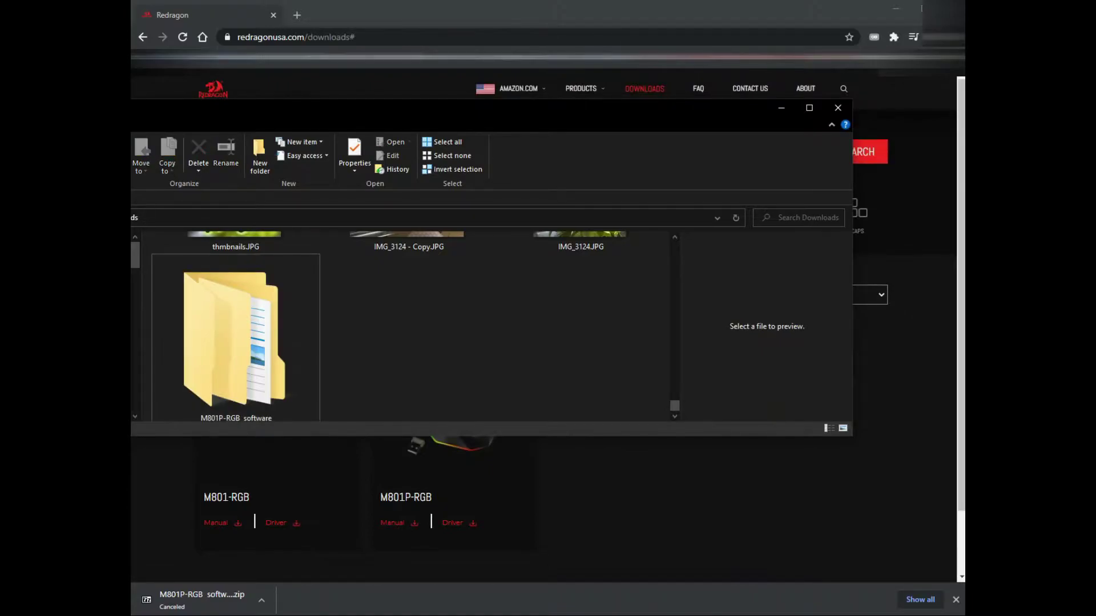
# Run M801P-RGB _Setup_v3.1.exe from the nested M801P-RGB software folder, with English as the setup language.
pyautogui.scroll(-1, 406, 326)
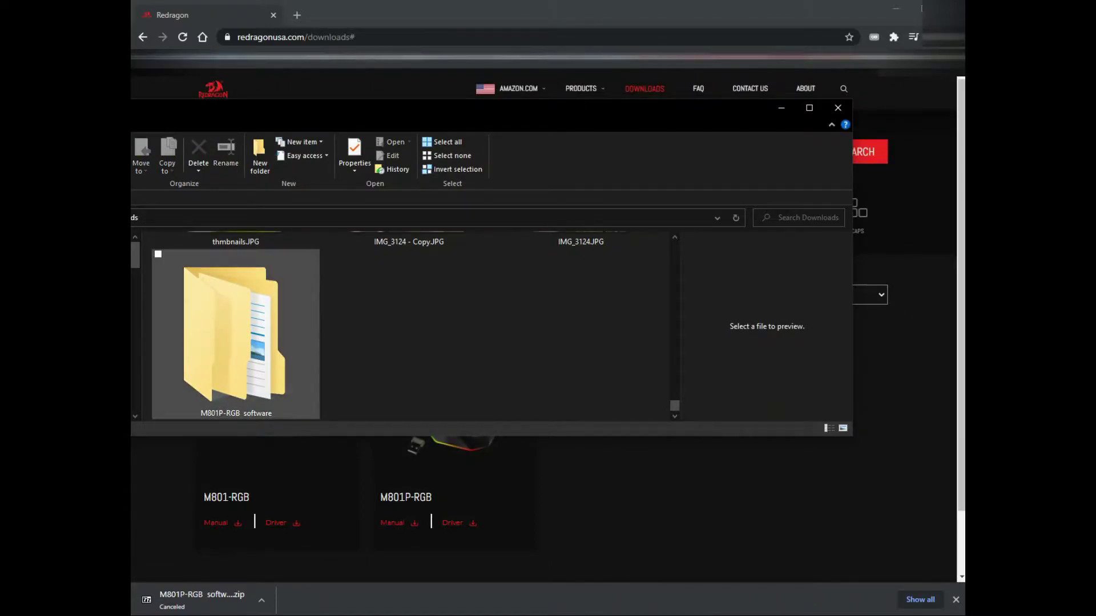
pyautogui.doubleClick(236, 334)
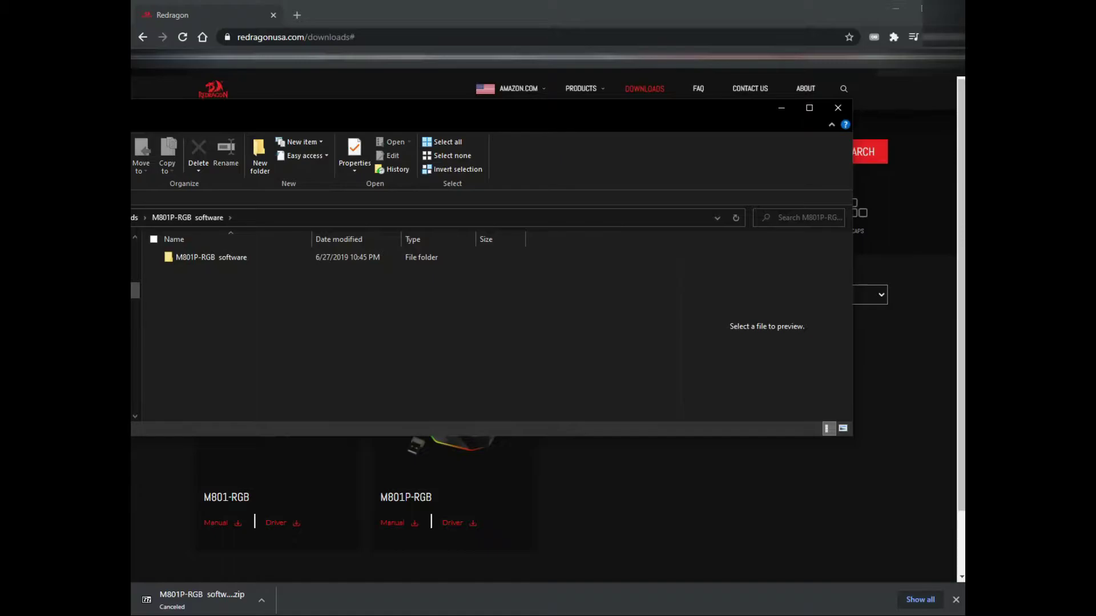
pyautogui.doubleClick(211, 257)
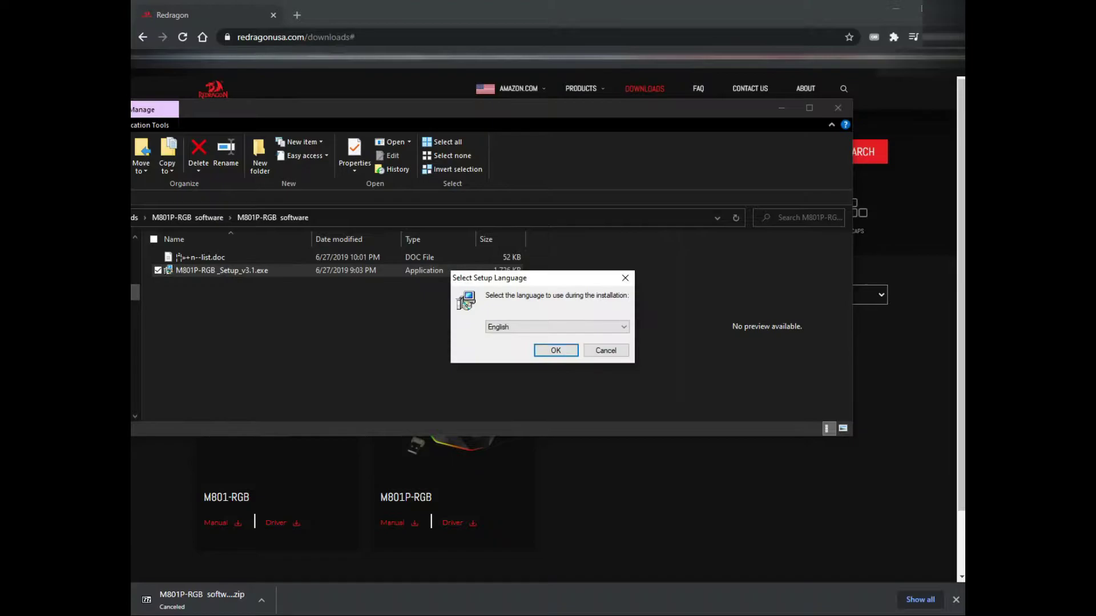
pyautogui.press('Return')
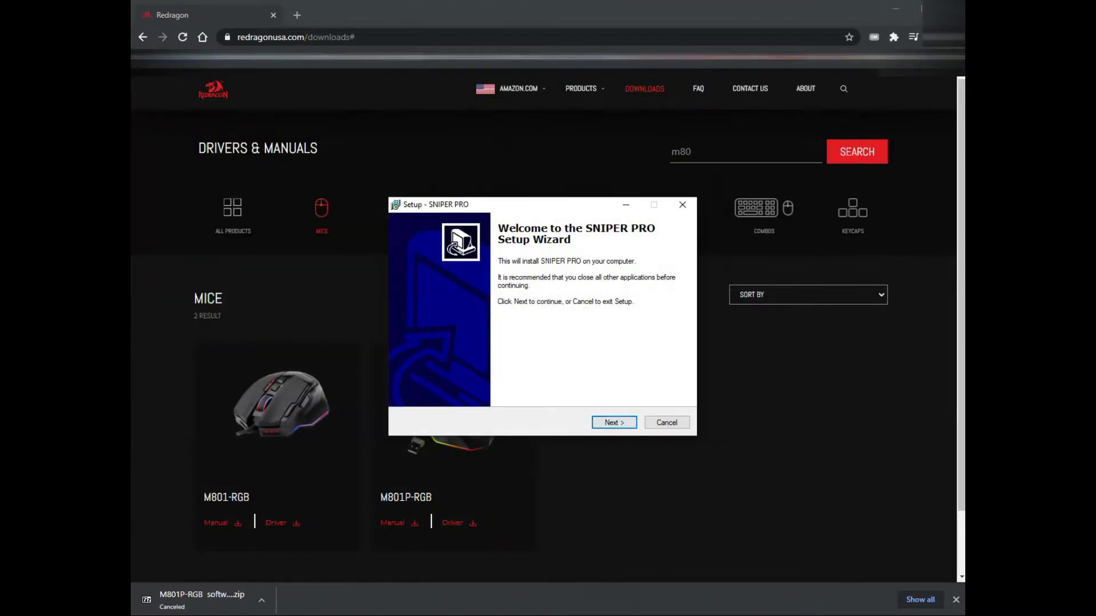
# Install SNIPER PRO in its default folder without automatic startup, and finish the setup by running the program.
pyautogui.press('Return')
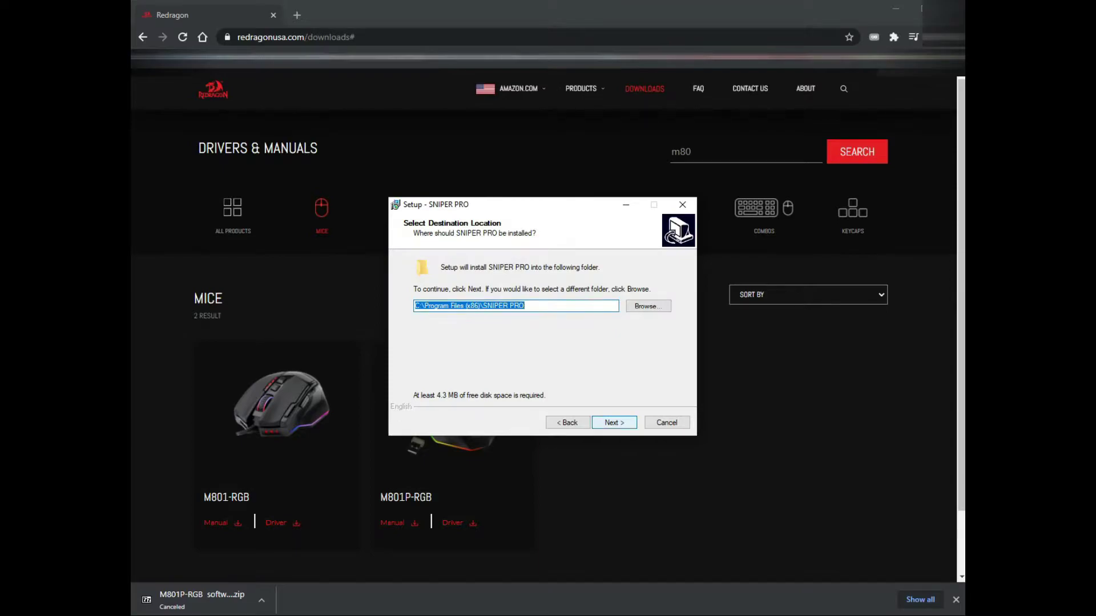
pyautogui.press('Return')
pyautogui.press('Return')
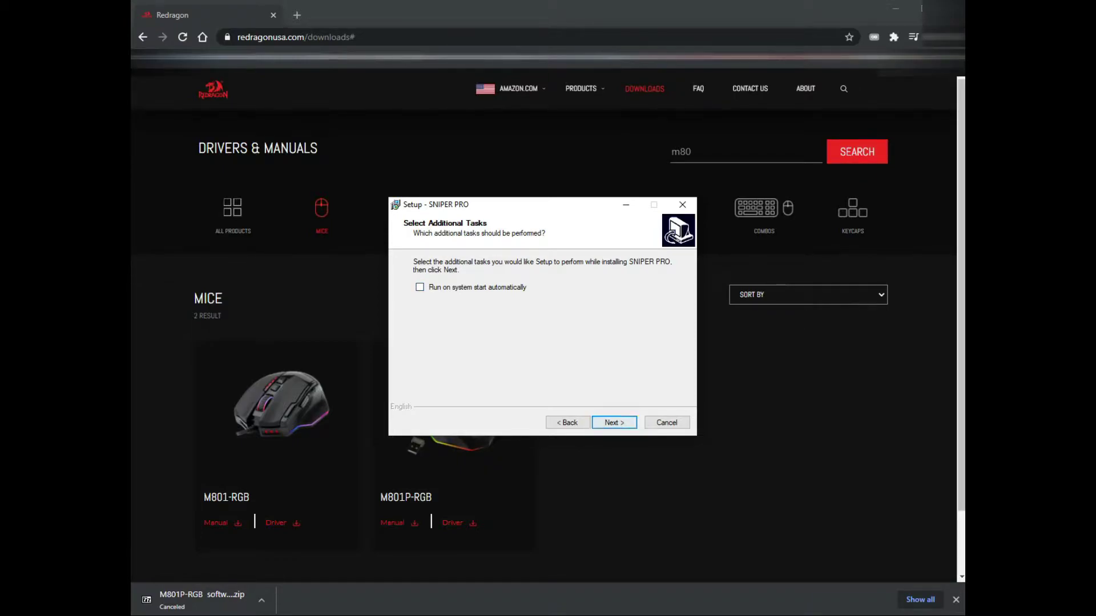
pyautogui.press('Return')
pyautogui.press('Return')
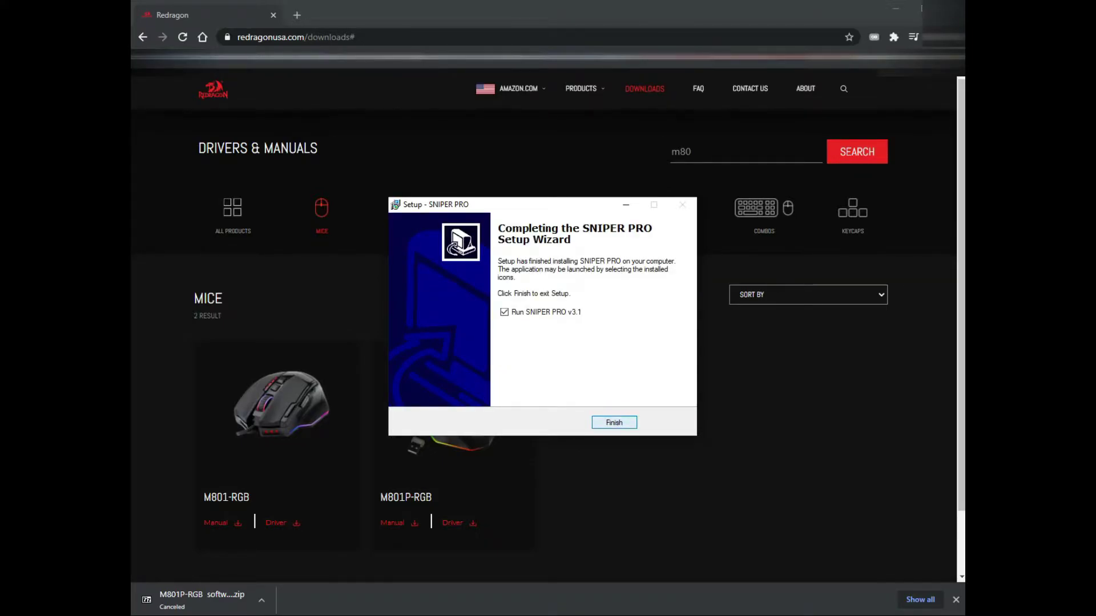
pyautogui.press('Return')
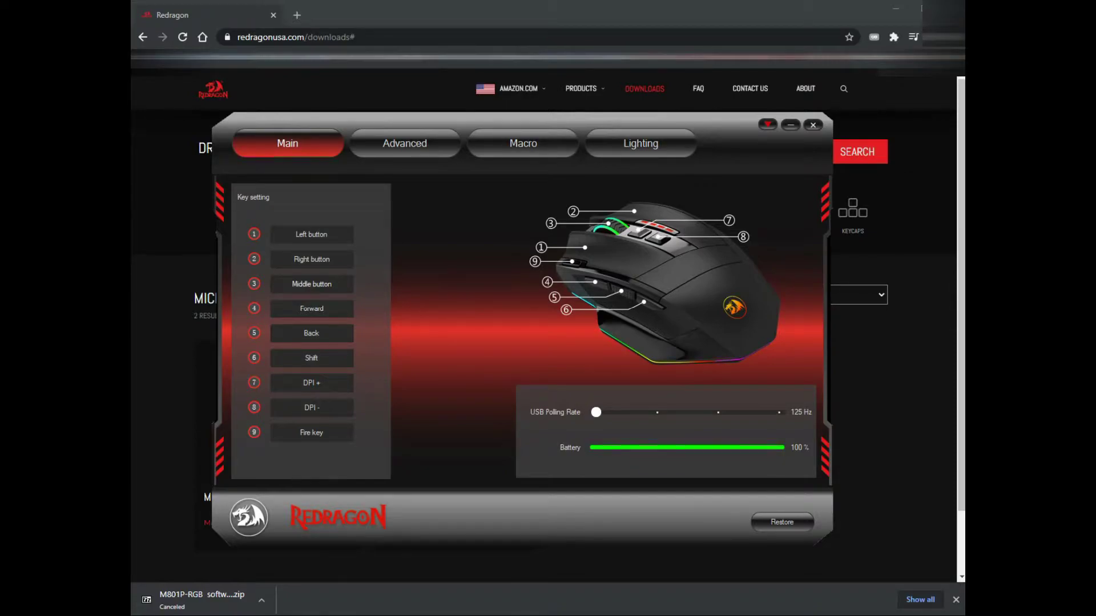
# Examine the functions assignable to the middle mouse button, plus the advanced DPI settings and the macro options.
pyautogui.click(311, 284)
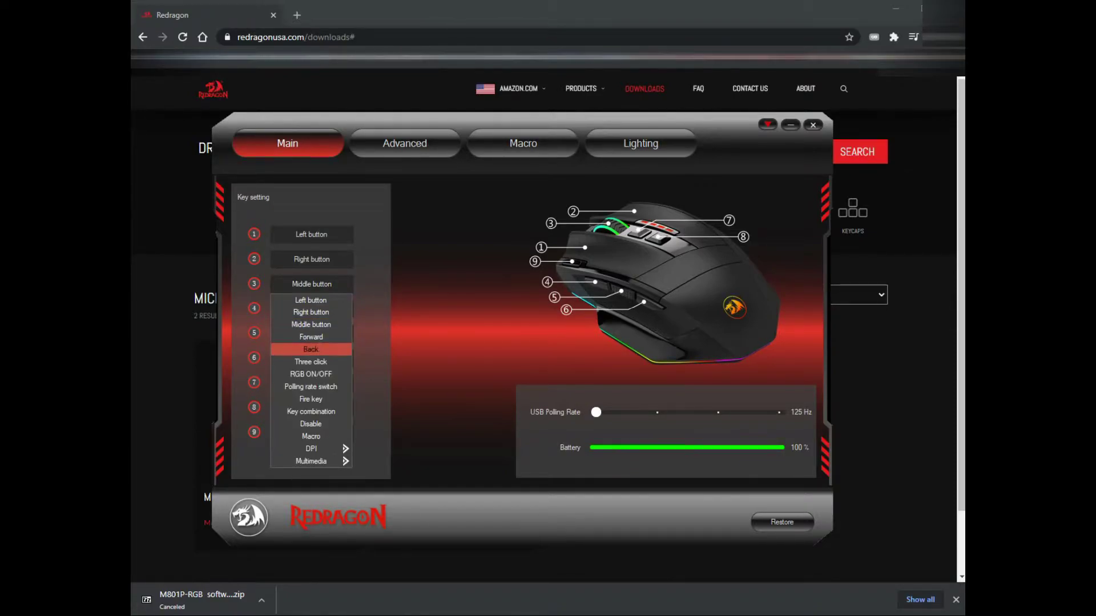
pyautogui.press('Escape')
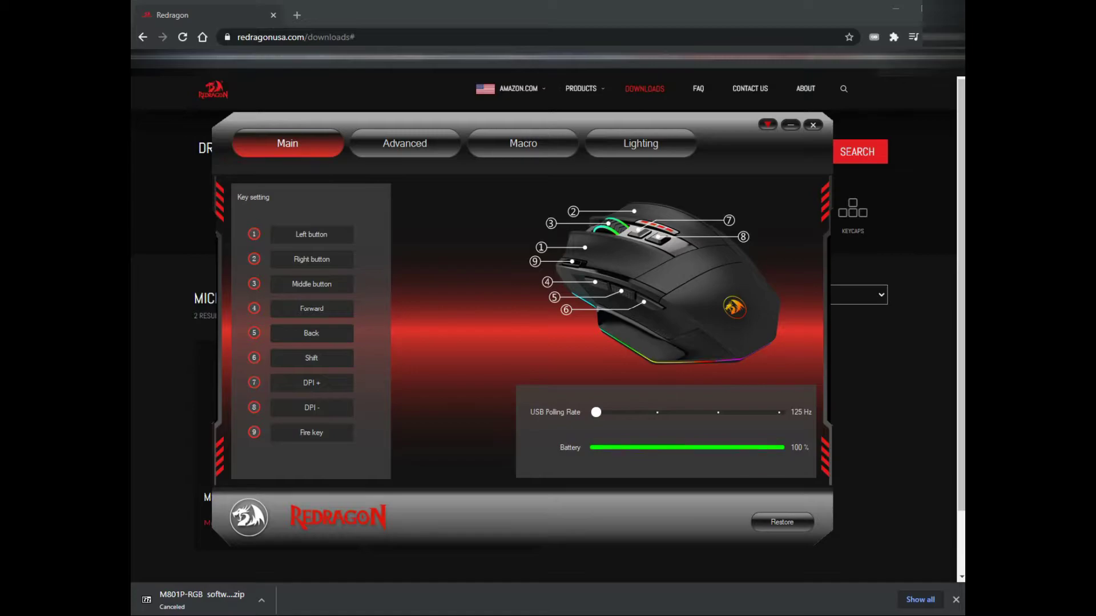
pyautogui.click(405, 144)
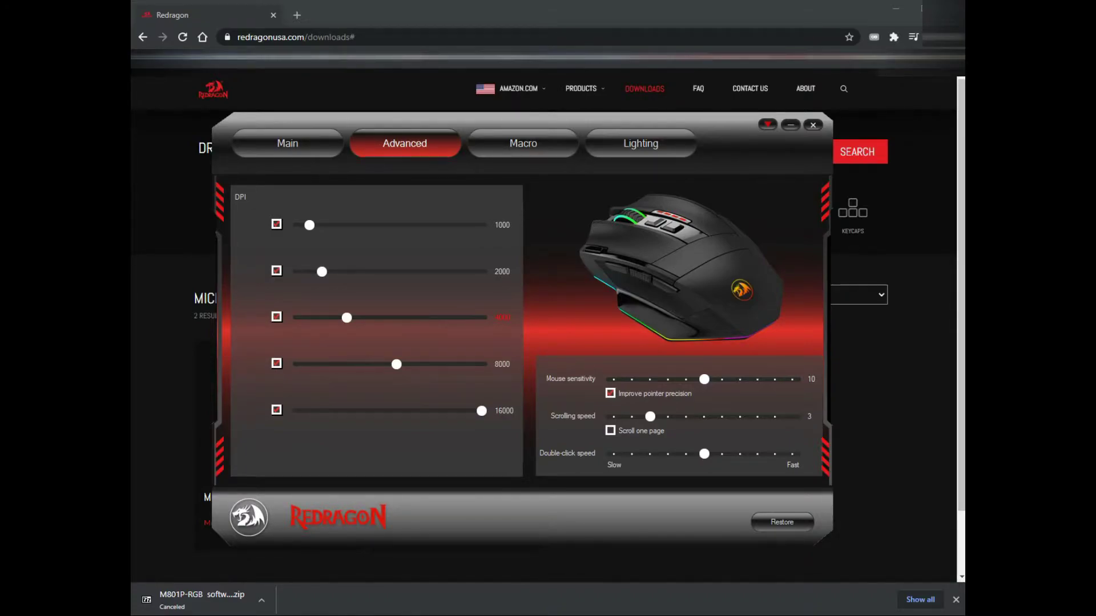
pyautogui.click(522, 143)
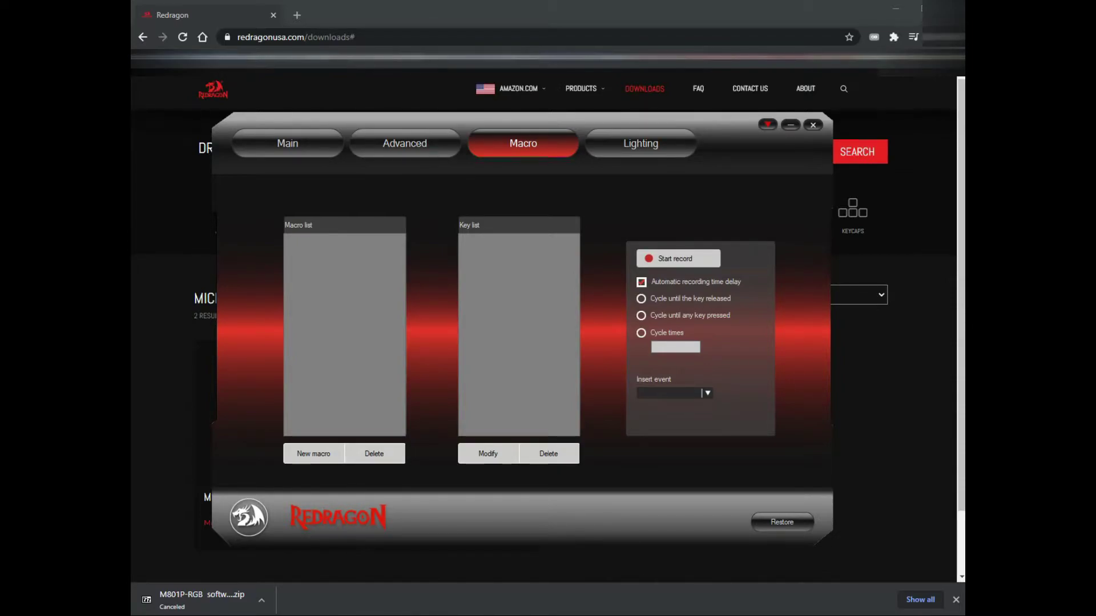
# Set the mouse's LED and logo lighting effects to Steady, with yellow as the LED color.
pyautogui.click(640, 143)
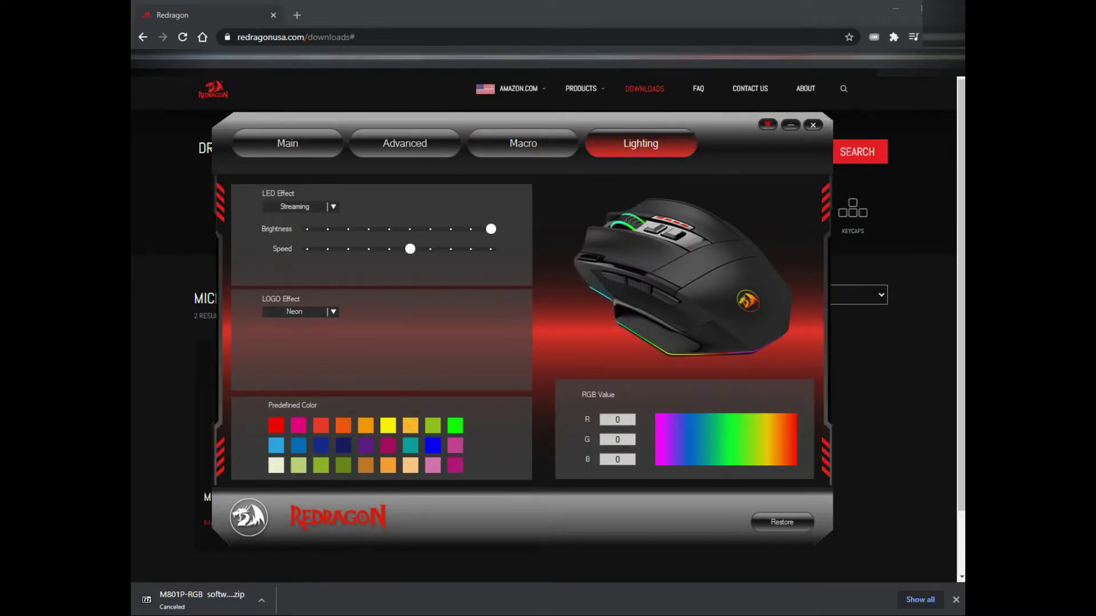
pyautogui.click(333, 206)
pyautogui.click(300, 219)
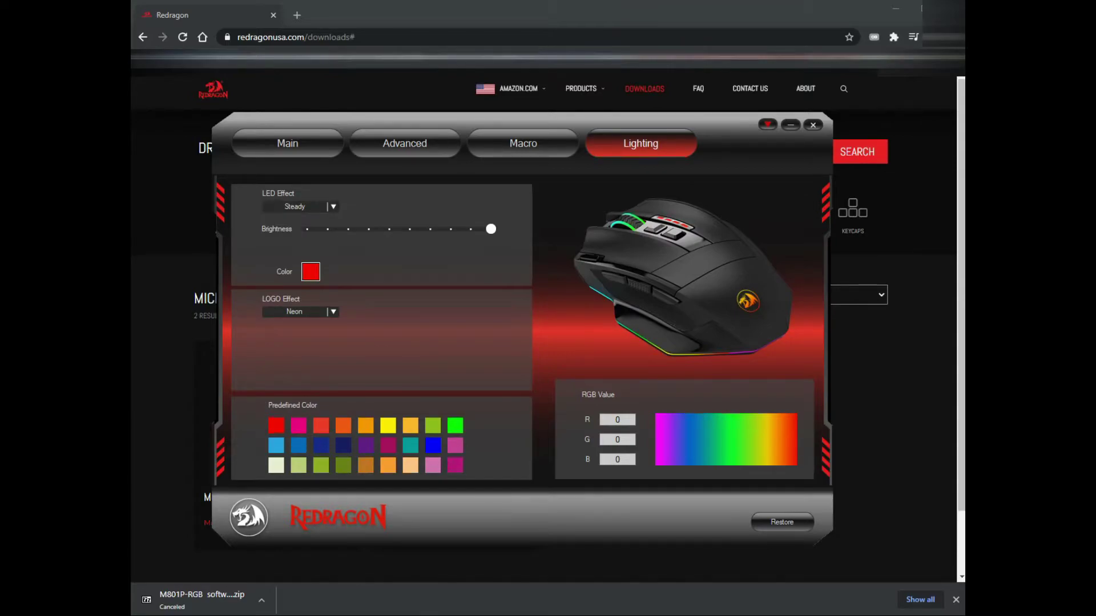
pyautogui.moveTo(372, 615)
pyautogui.click(333, 312)
pyautogui.click(295, 325)
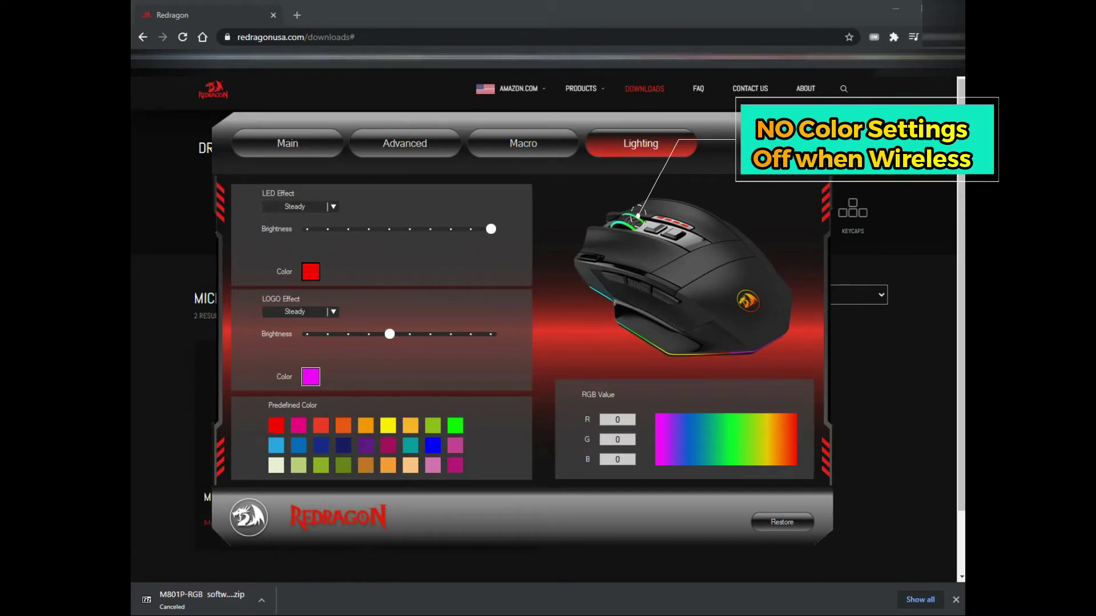
pyautogui.click(311, 271)
pyautogui.click(387, 425)
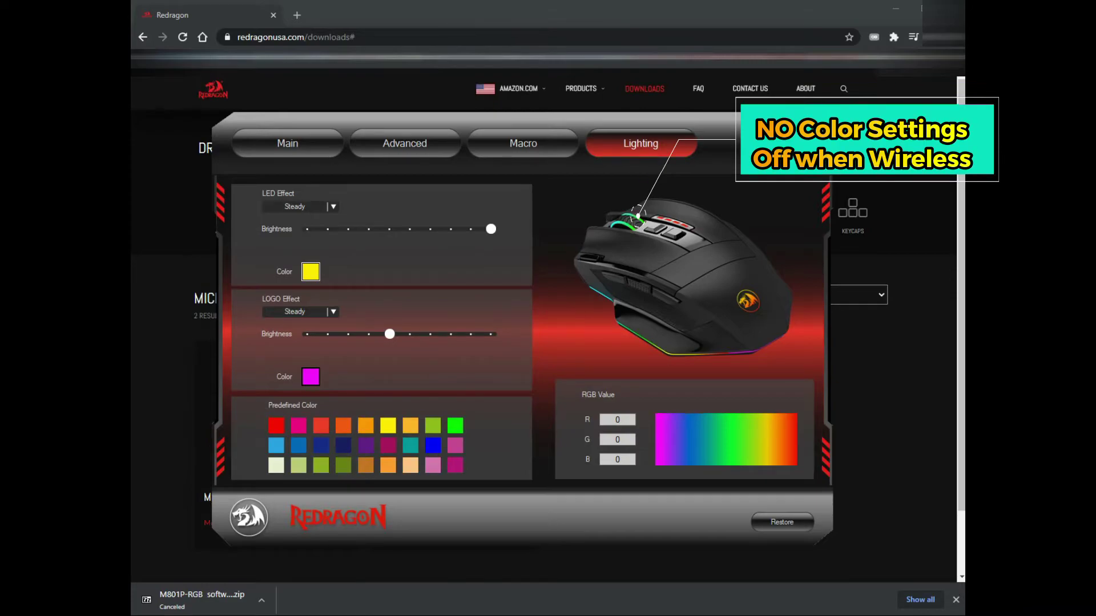
# Try the Respiration logo effect, settle on Neon for the logo, and close the mouse software.
pyautogui.click(333, 311)
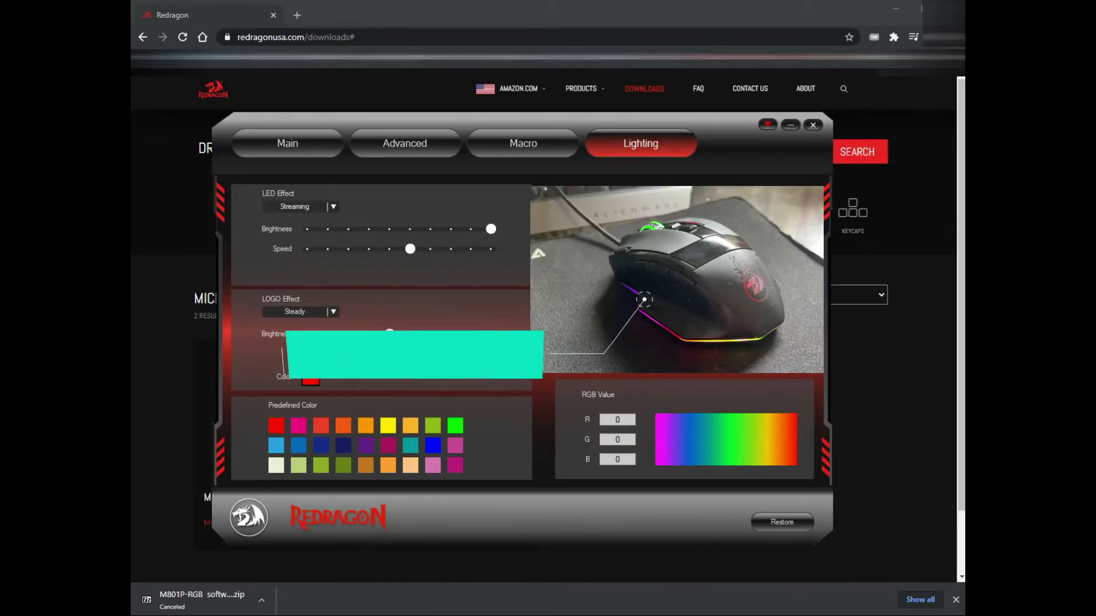
pyautogui.click(301, 256)
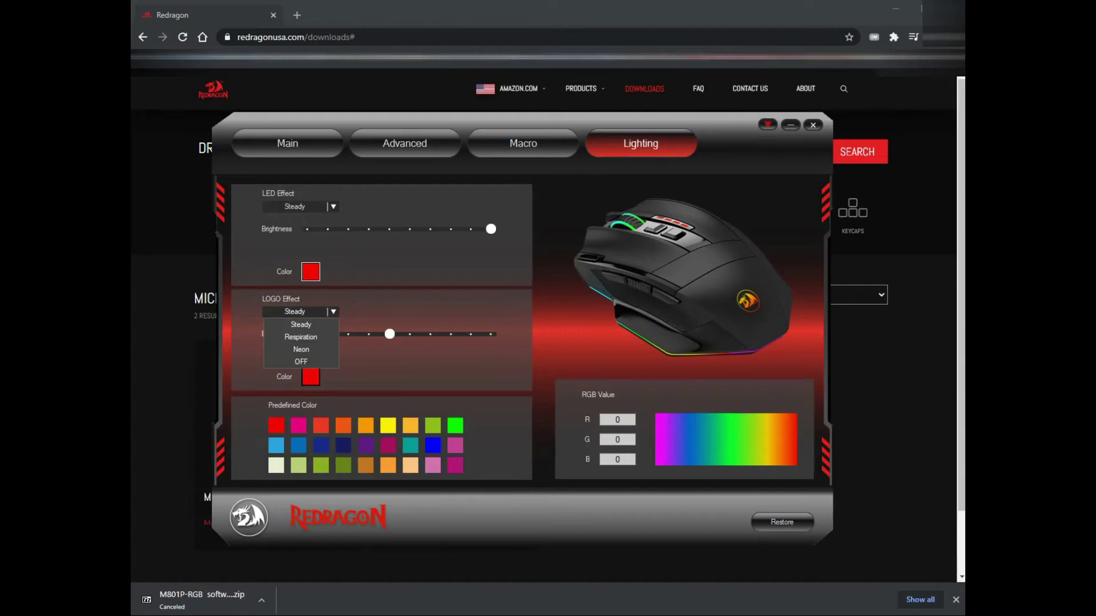
pyautogui.click(300, 336)
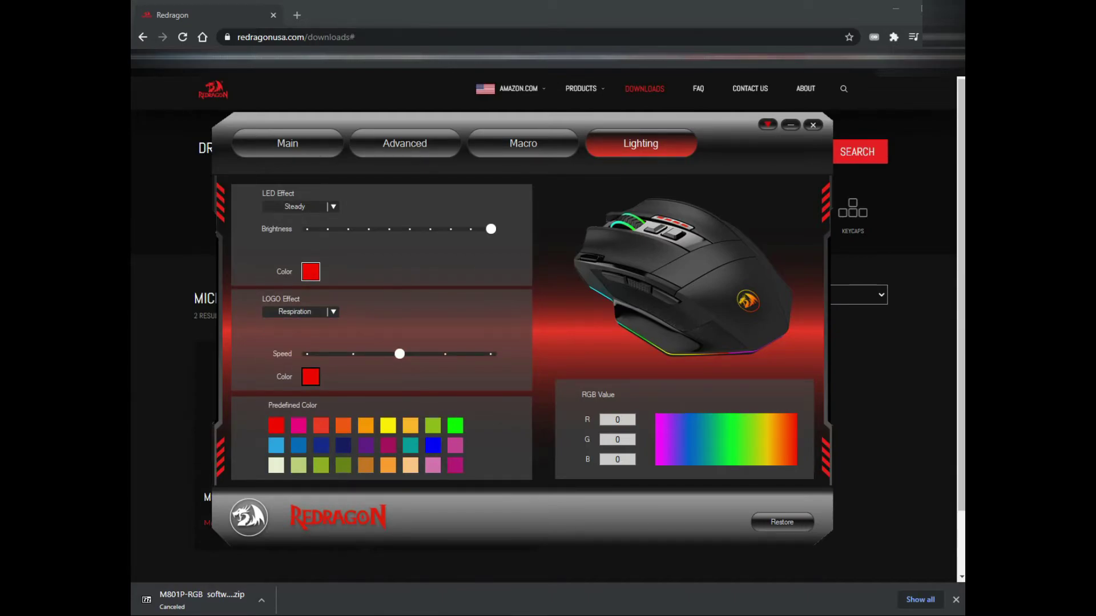
pyautogui.click(300, 312)
pyautogui.click(300, 348)
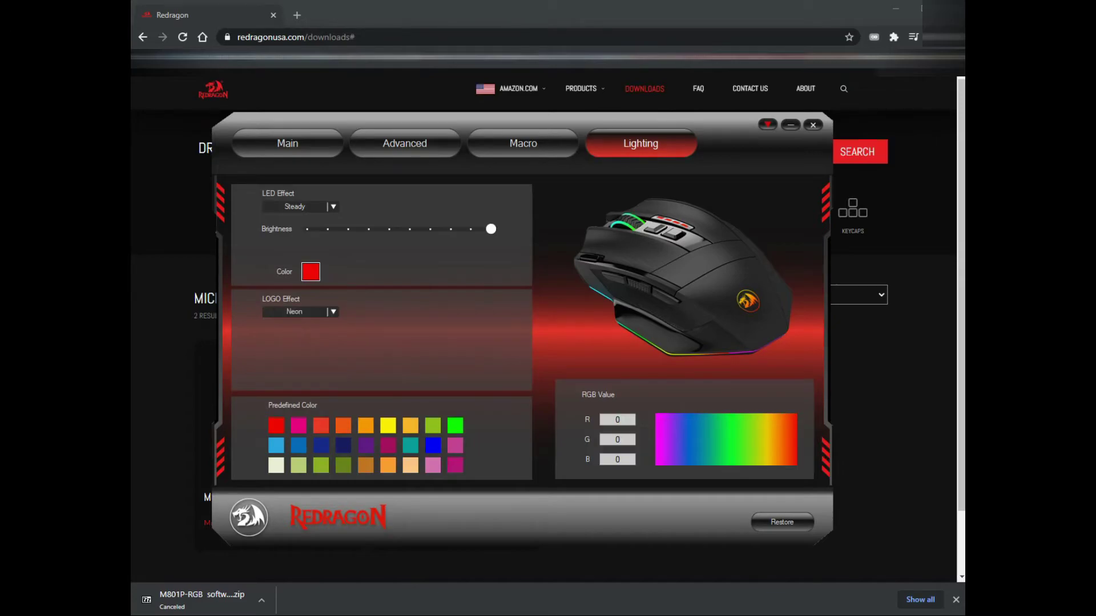
pyautogui.hotkey('alt', 'F4')
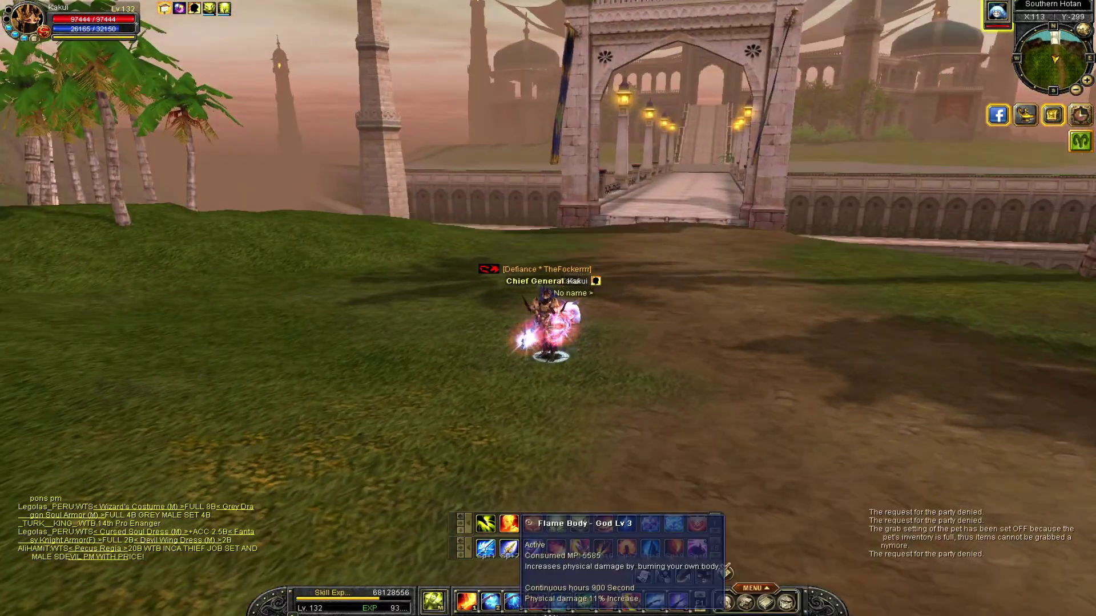
# In Silkroad Online, cast the character's row of buff skills, including Flame Body, Concentration, Piercing Force and Snow Shield.
pyautogui.click(485, 524)
pyautogui.click(533, 523)
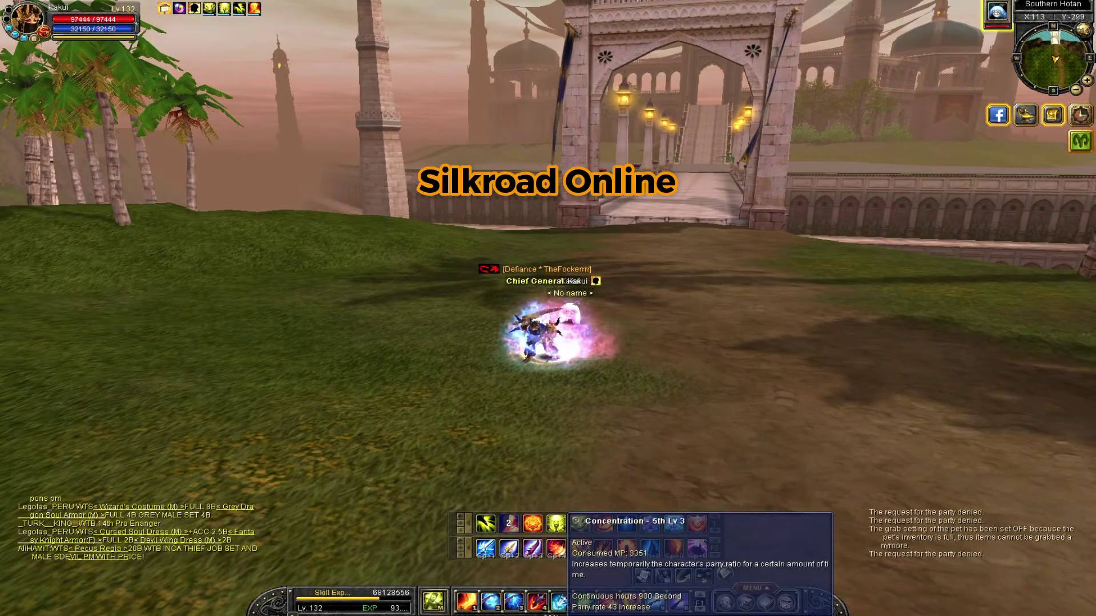
pyautogui.click(555, 523)
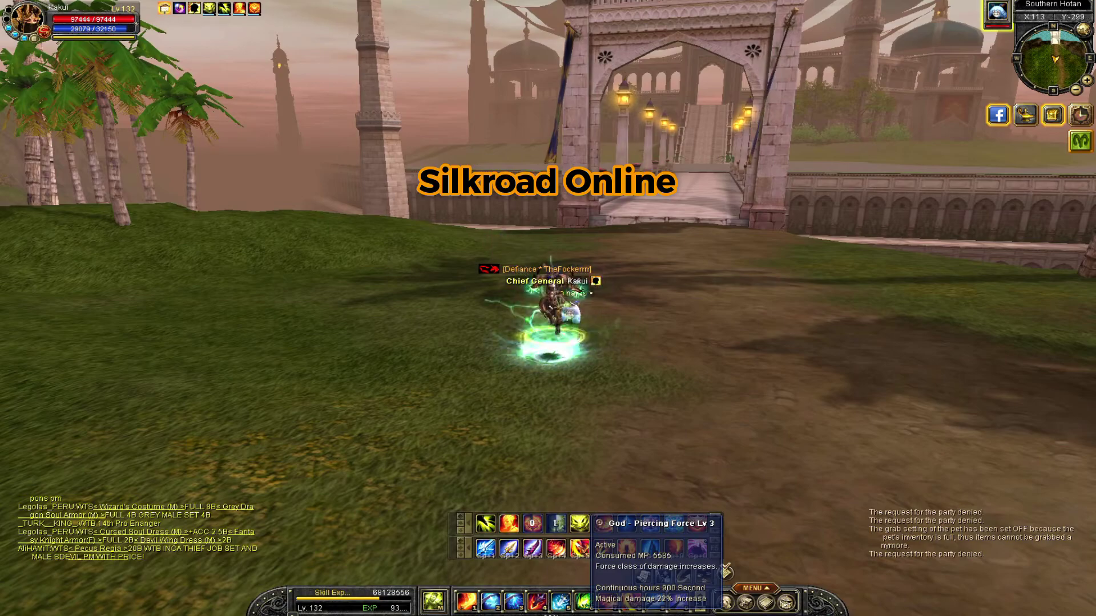
pyautogui.click(579, 523)
pyautogui.click(603, 523)
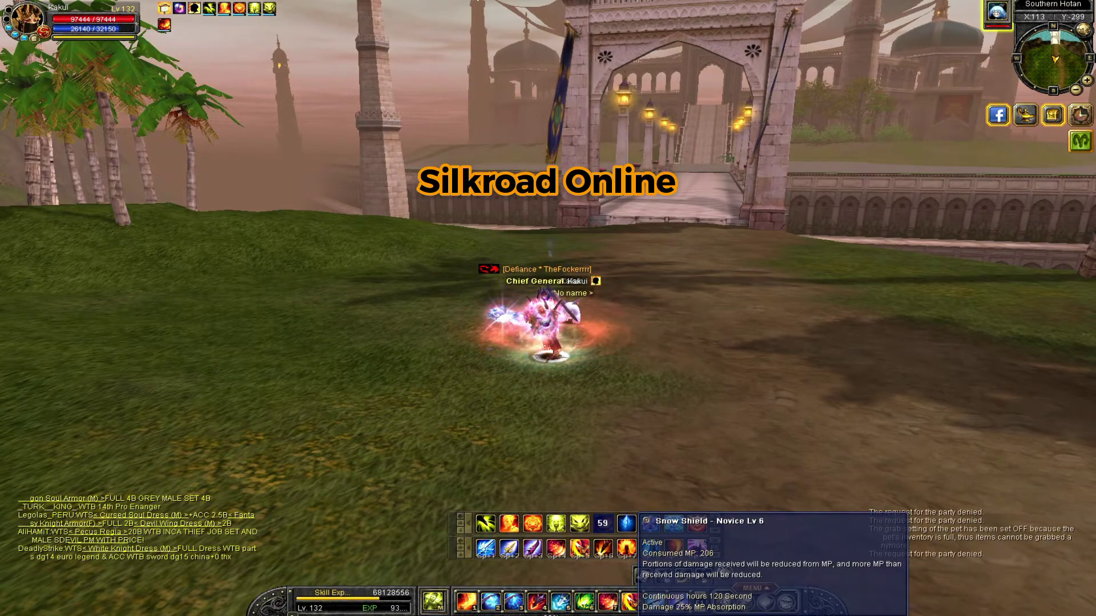
pyautogui.click(627, 524)
pyautogui.click(650, 524)
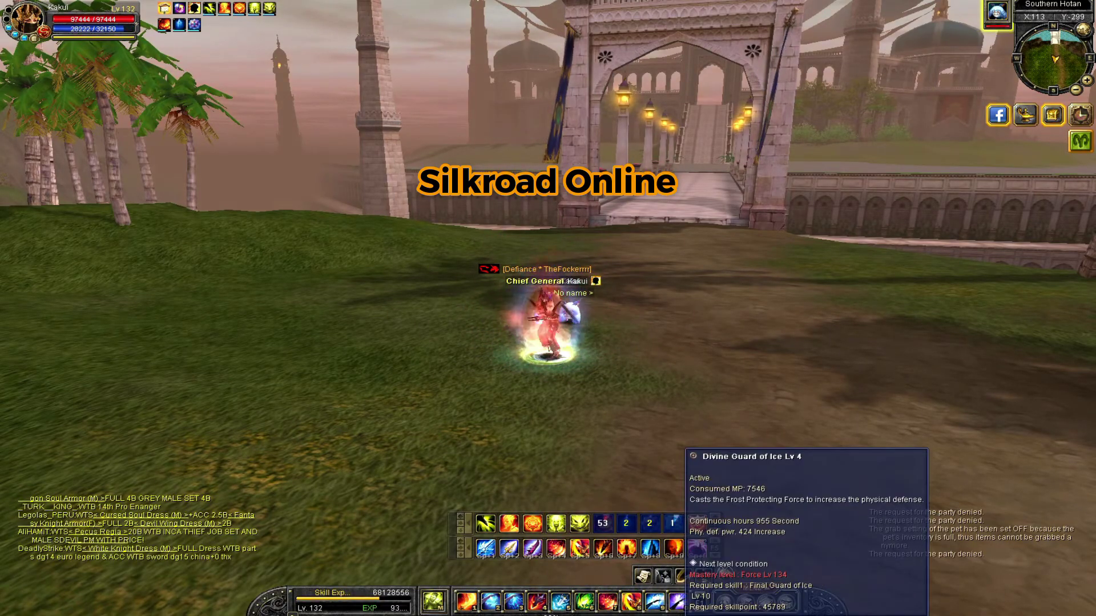
pyautogui.click(673, 524)
# Run the character across the field to the Maong monster, target it and attack with the second skill.
pyautogui.press('Left')
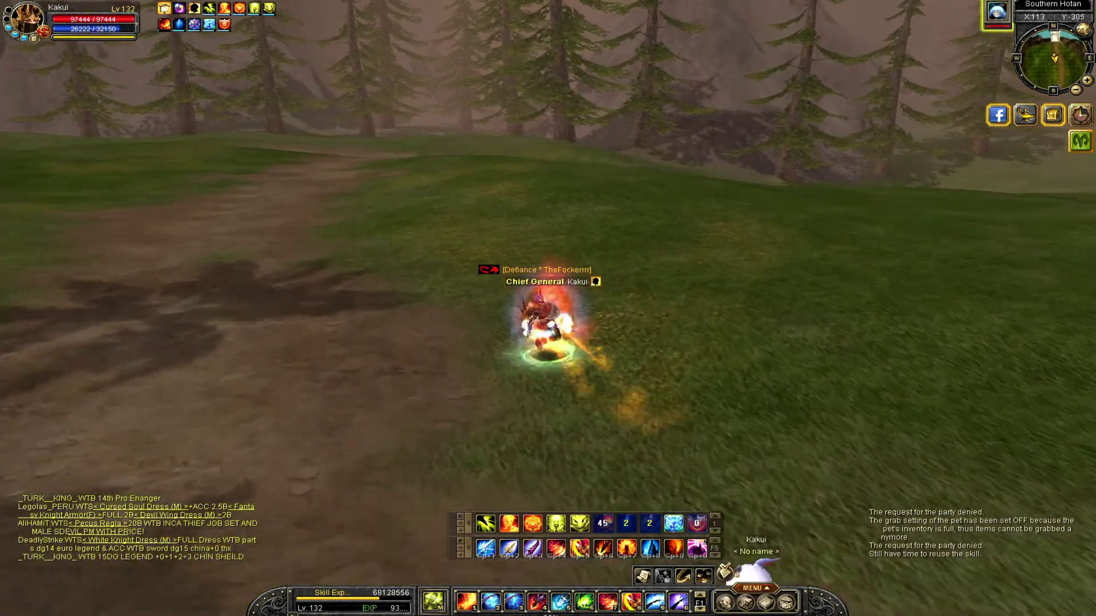
pyautogui.click(551, 234)
pyautogui.press('Left')
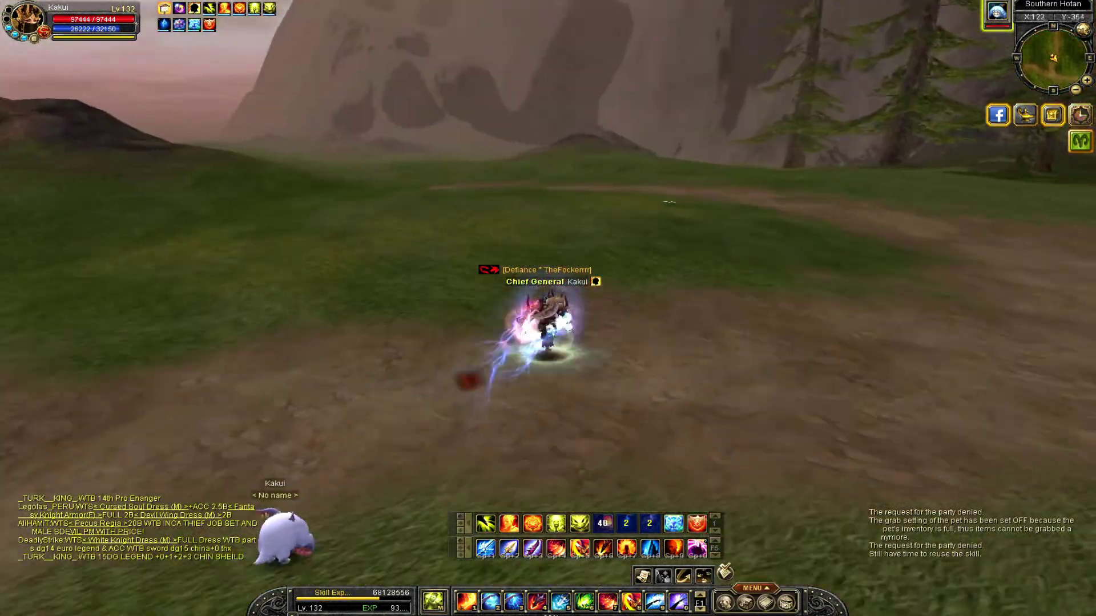
pyautogui.click(516, 231)
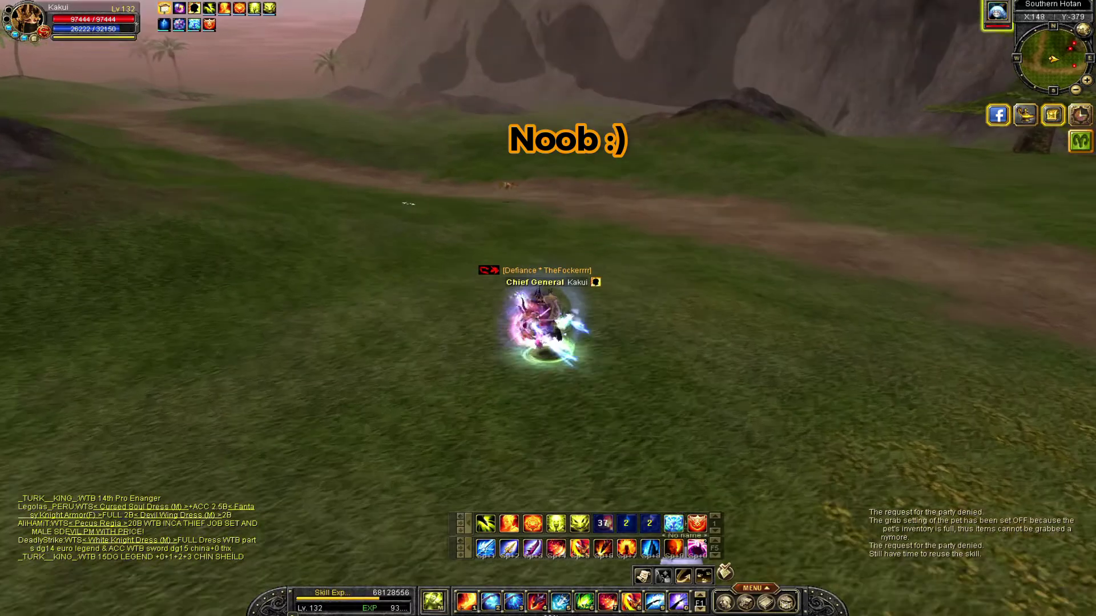
pyautogui.click(571, 213)
pyautogui.press('2')
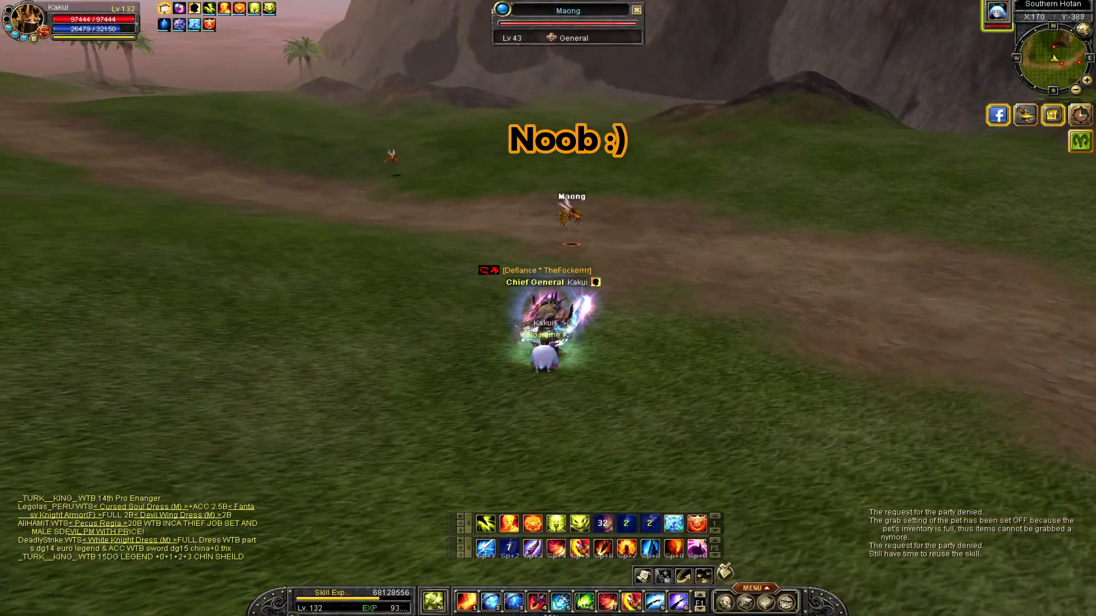